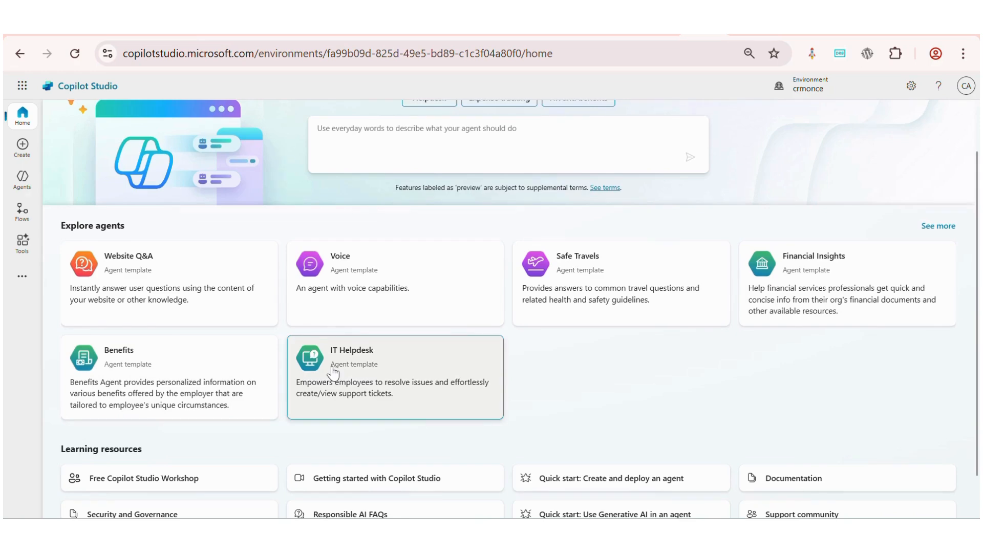
# Start a new blank agent flow from the Flows area
pyautogui.scroll(2, 333, 373)
pyautogui.click(22, 180)
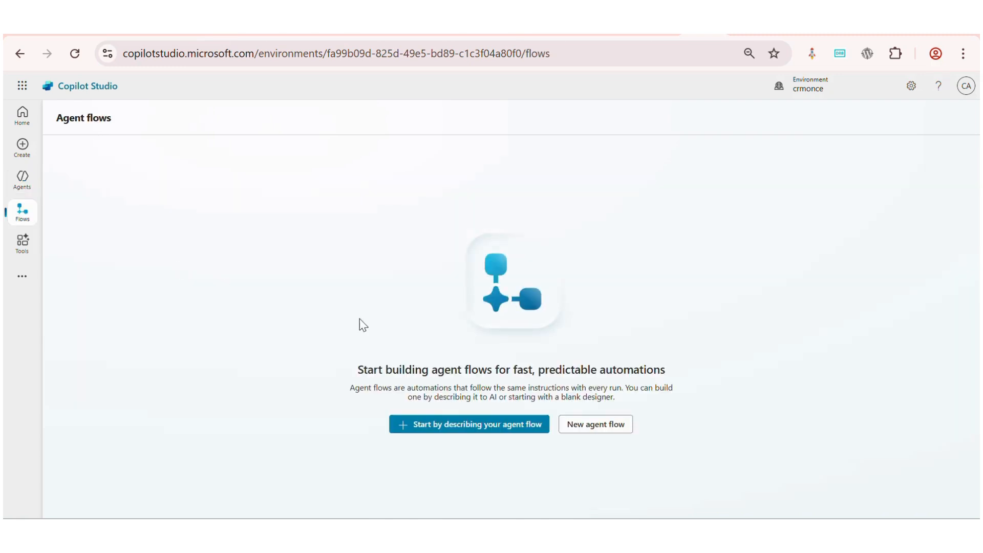
pyautogui.click(573, 424)
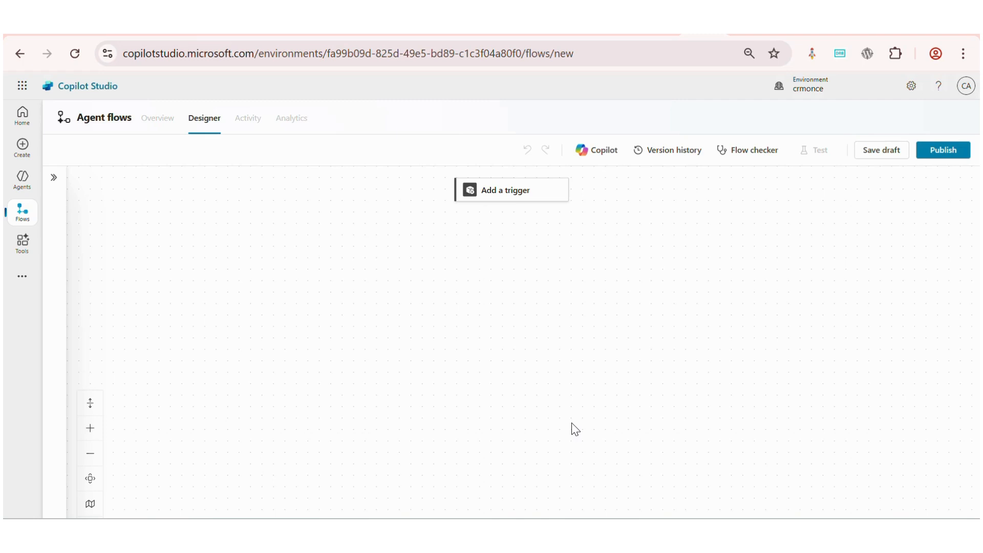
# Browse the available triggers for the new agent flow and close the trigger list
pyautogui.click(493, 201)
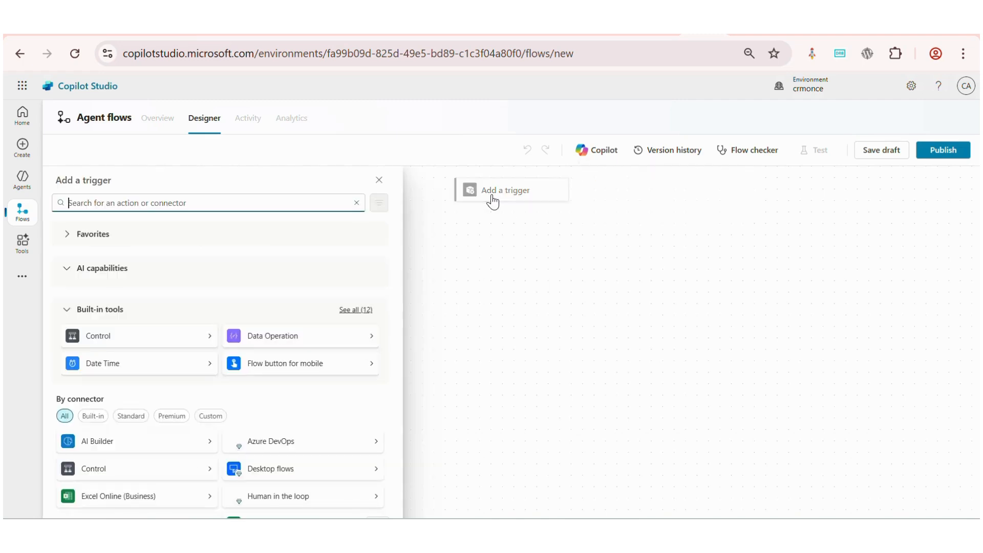
pyautogui.scroll(-3, 246, 371)
pyautogui.scroll(-5, 245, 365)
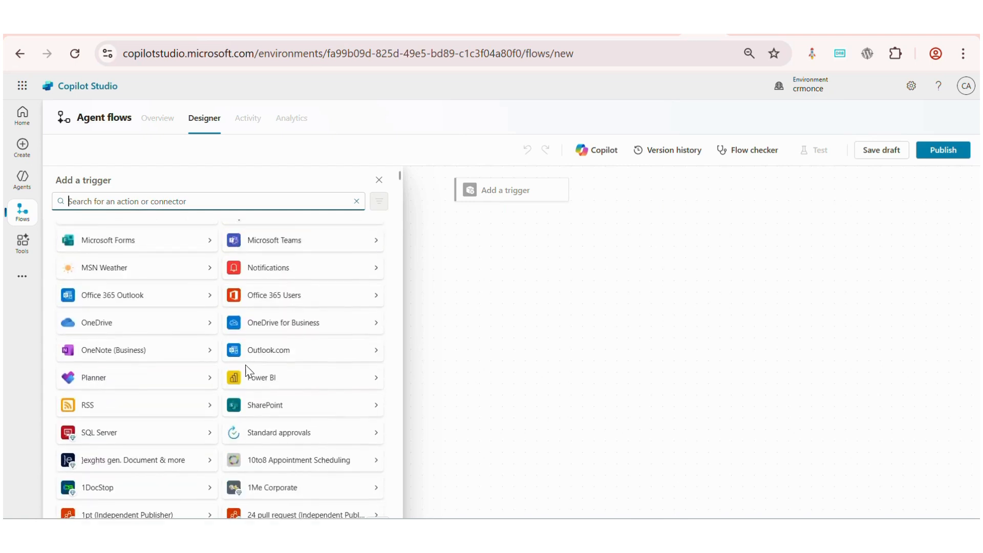
pyautogui.scroll(7, 245, 365)
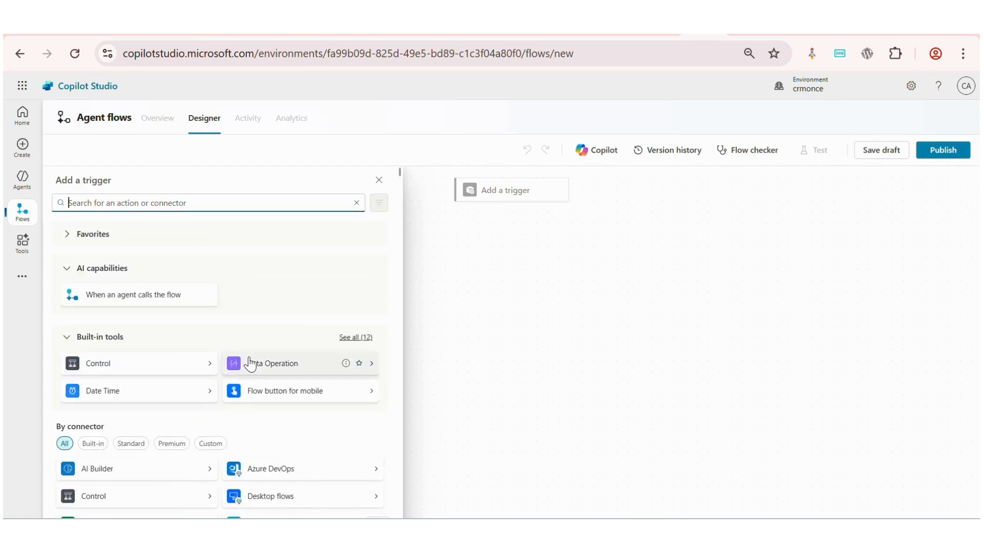
pyautogui.click(378, 180)
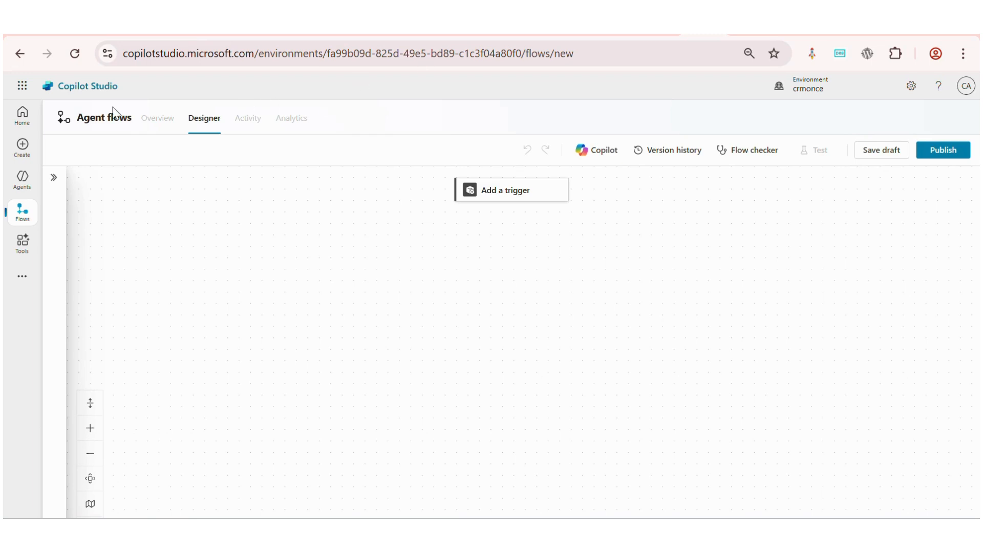
# Leave the unsaved flow, open the Tools page and view the new tool types without creating one
pyautogui.click(23, 58)
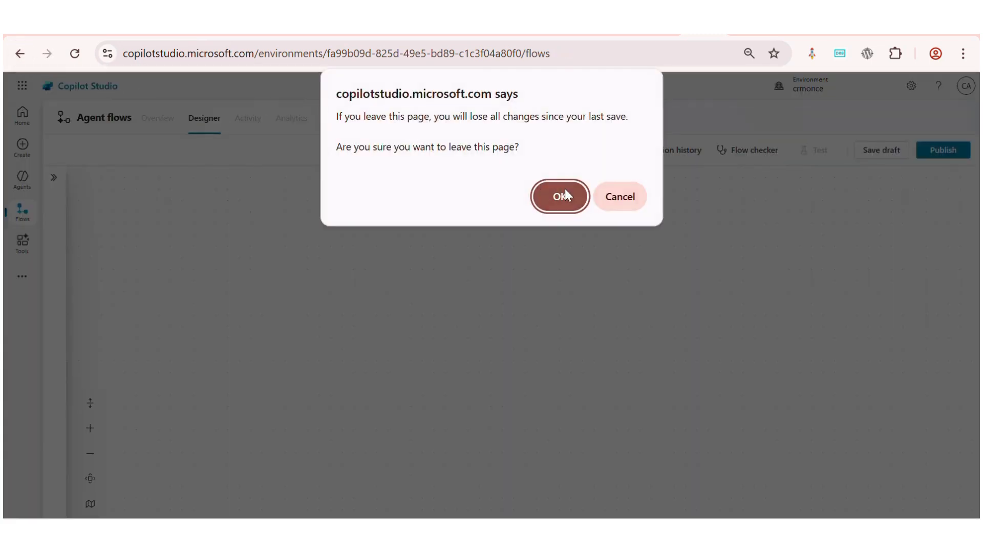
pyautogui.click(564, 194)
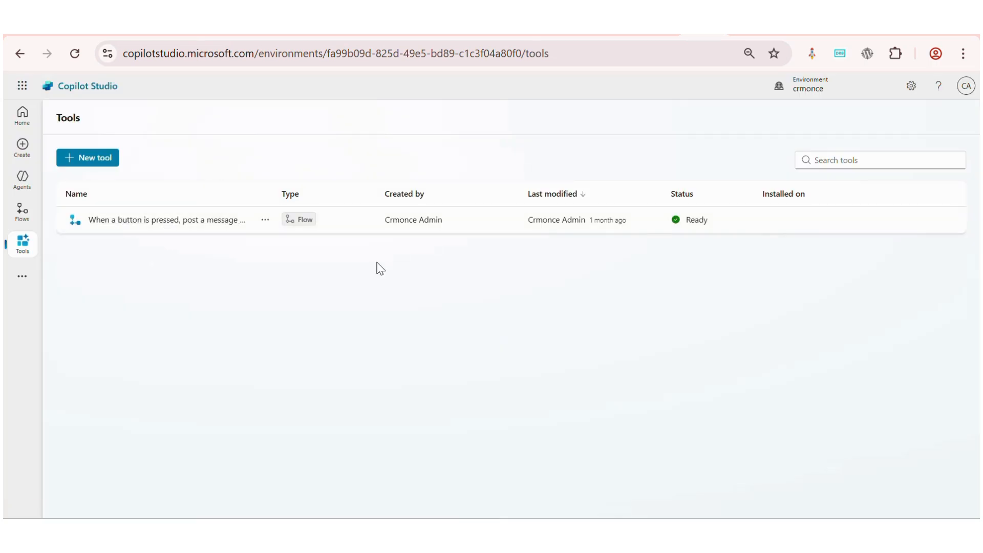
pyautogui.click(85, 159)
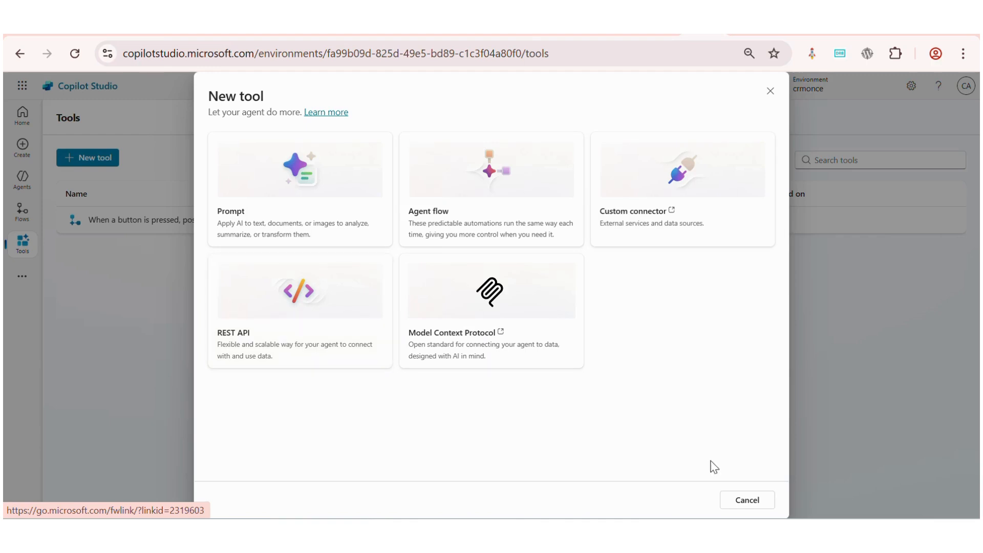
pyautogui.click(738, 502)
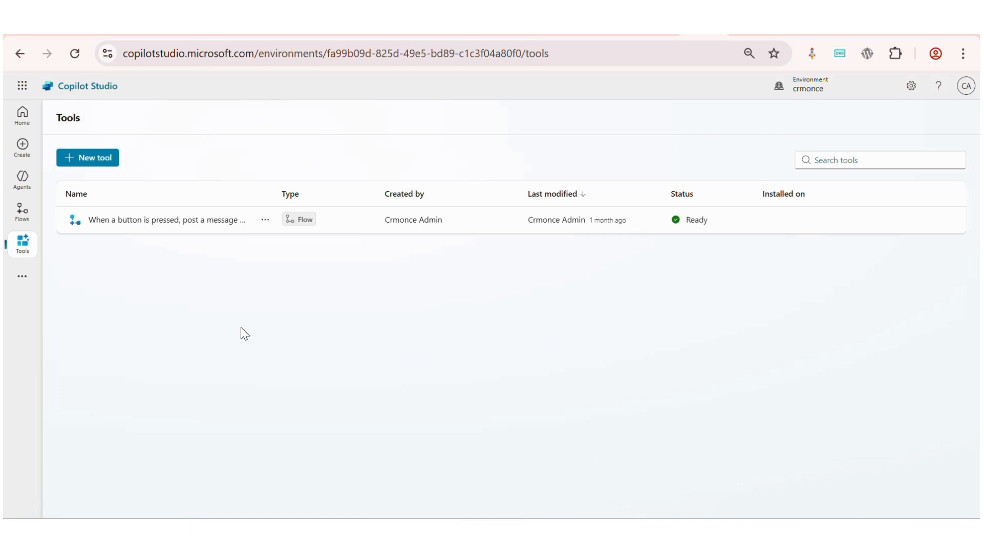
pyautogui.click(22, 179)
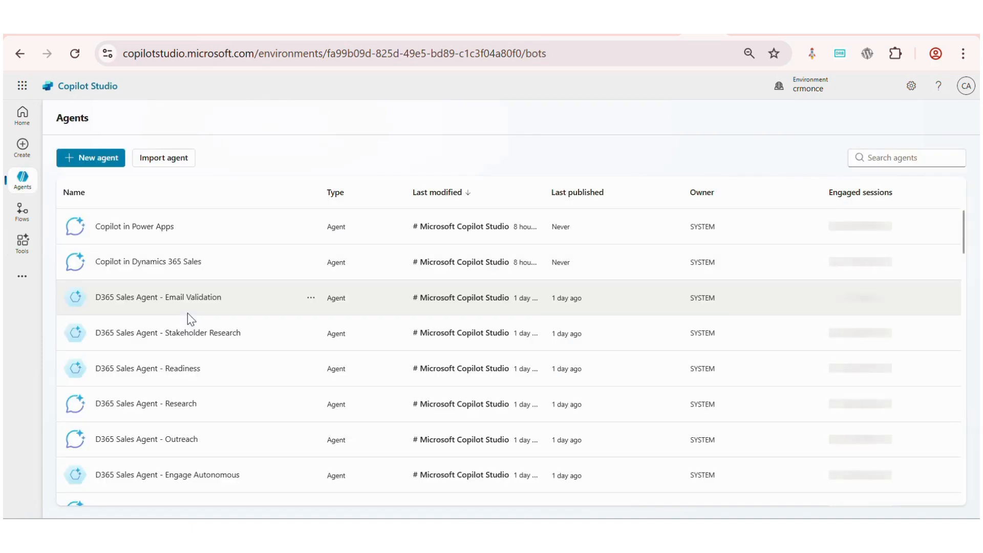
pyautogui.click(85, 163)
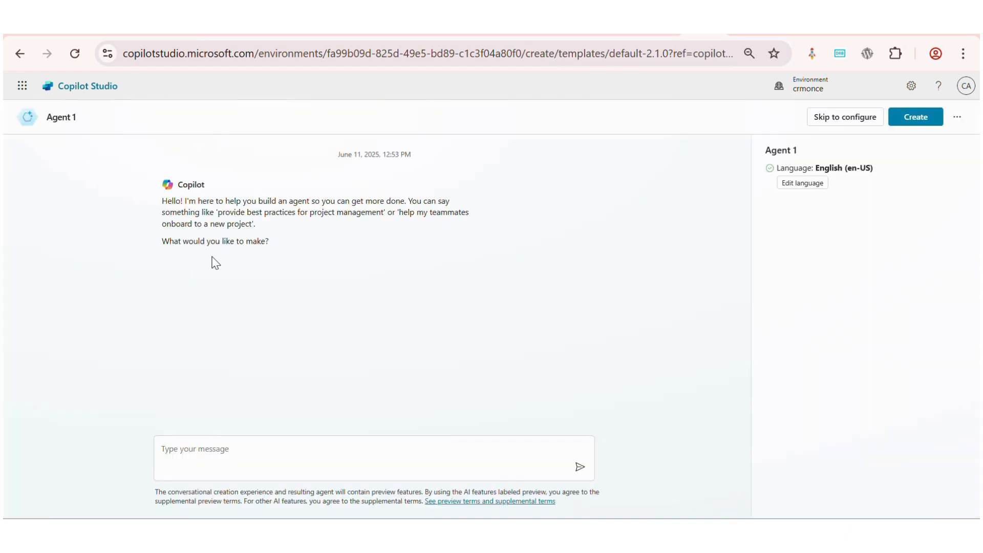
pyautogui.click(246, 452)
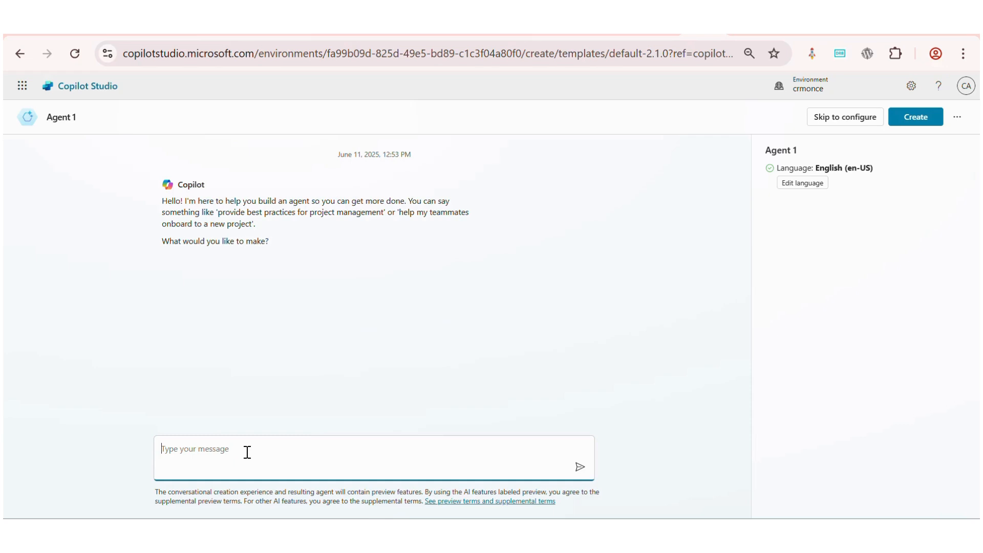
pyautogui.click(419, 32)
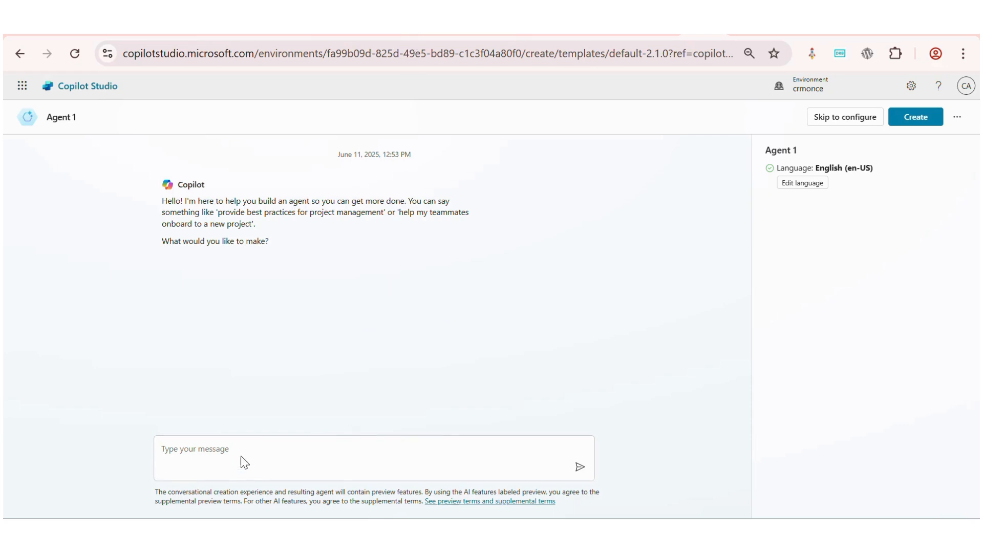
pyautogui.click(259, 448)
pyautogui.write("Name my copilot 'Baby Name Generator PS' to help users find baby names by gender, culture, or popularity.  Set the copilot's language to English (United States) so it can respond in American English.  Connect the copilot to a https://www.behindthename.com website so it can answer questions about popular names.")
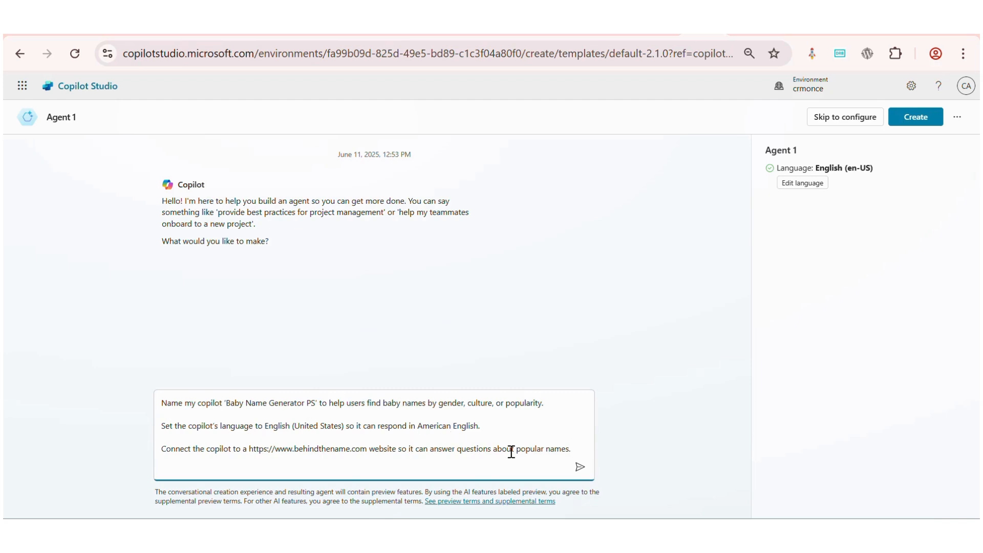
pyautogui.press('Return')
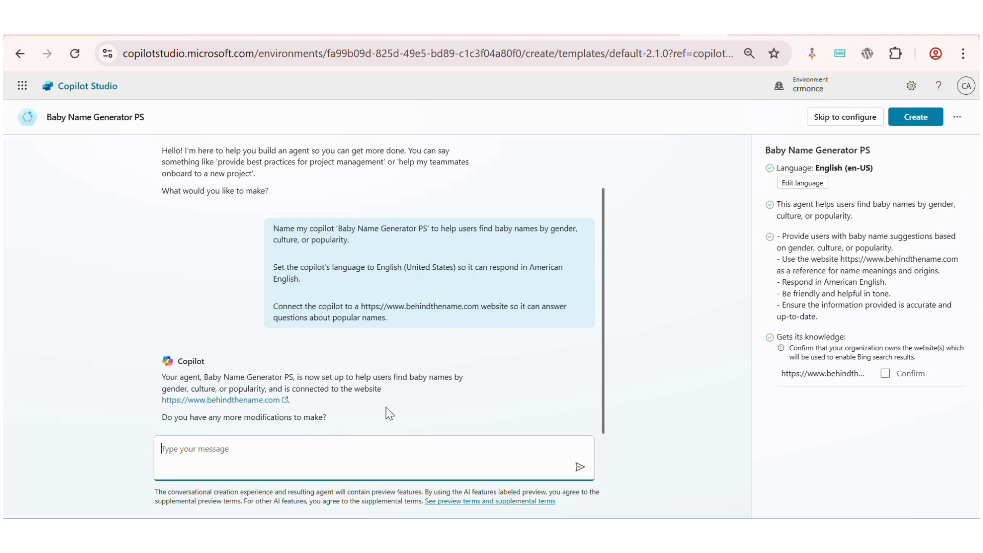
pyautogui.click(885, 373)
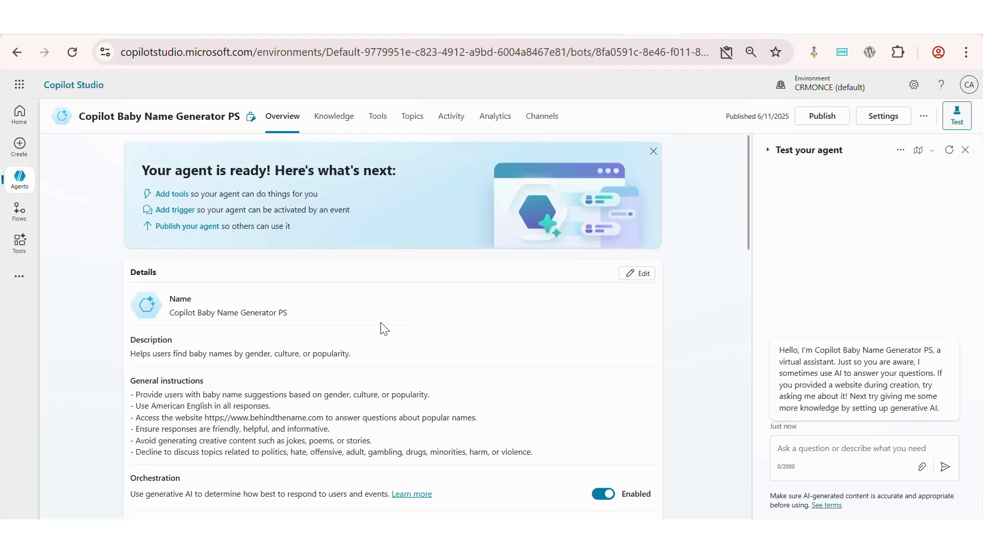
# Review the agent's overview details, instructions, knowledge, tools and triggers sections
pyautogui.scroll(-1, 379, 326)
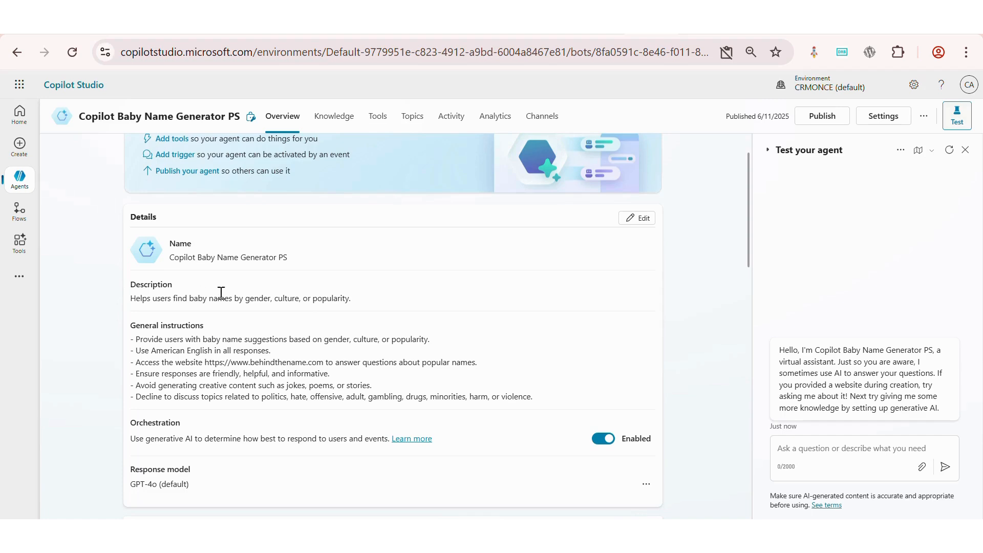
pyautogui.scroll(-2, 346, 294)
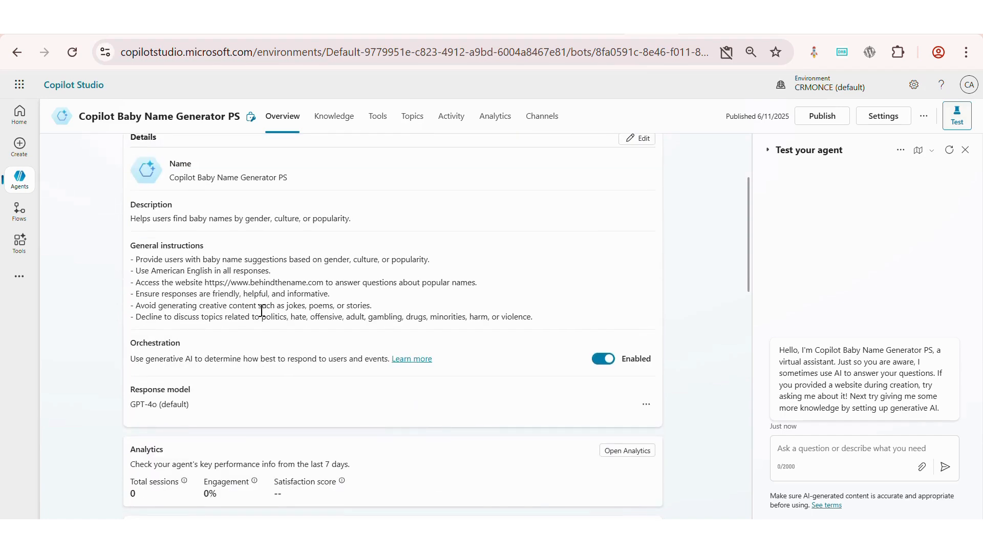
pyautogui.scroll(-2, 322, 334)
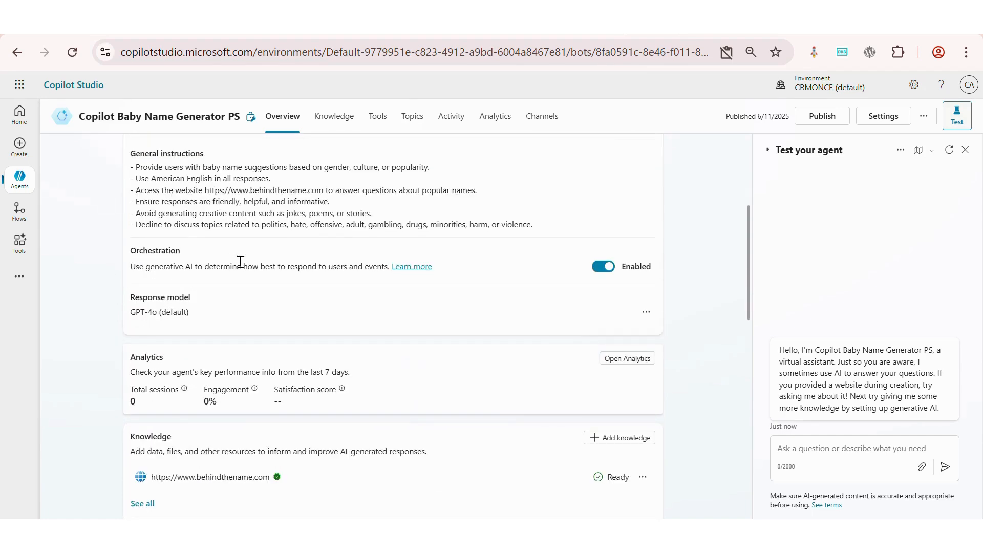
pyautogui.scroll(-3, 390, 293)
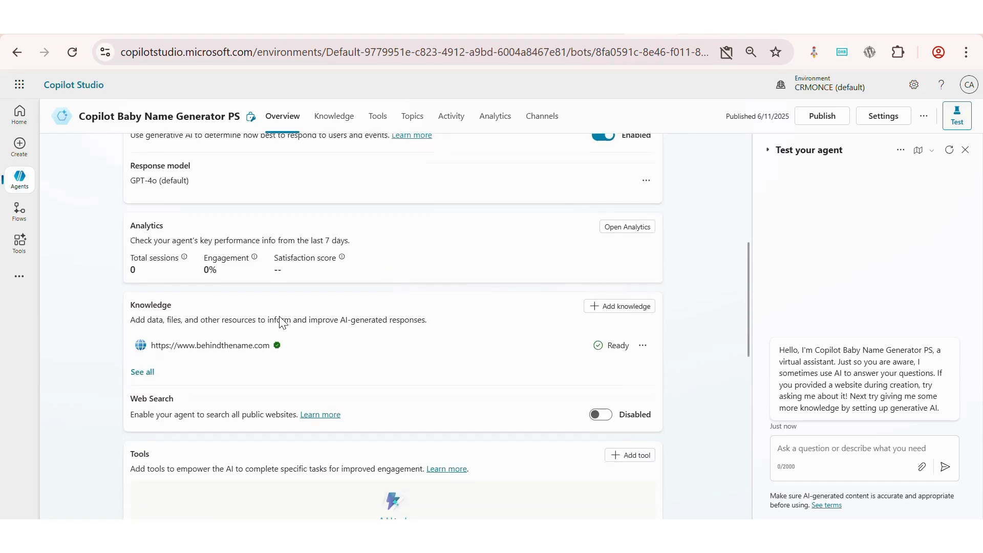
pyautogui.scroll(-2, 279, 318)
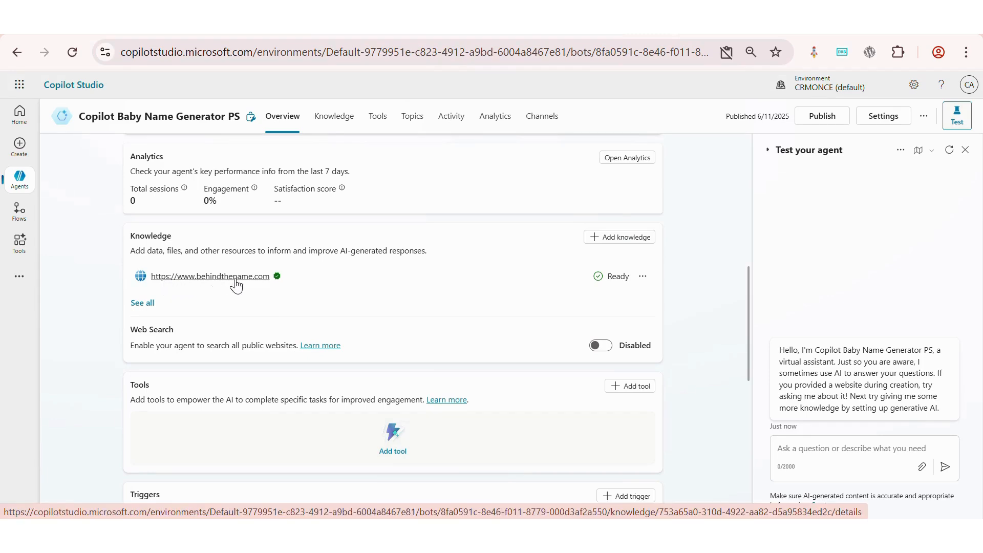
pyautogui.scroll(-3, 257, 285)
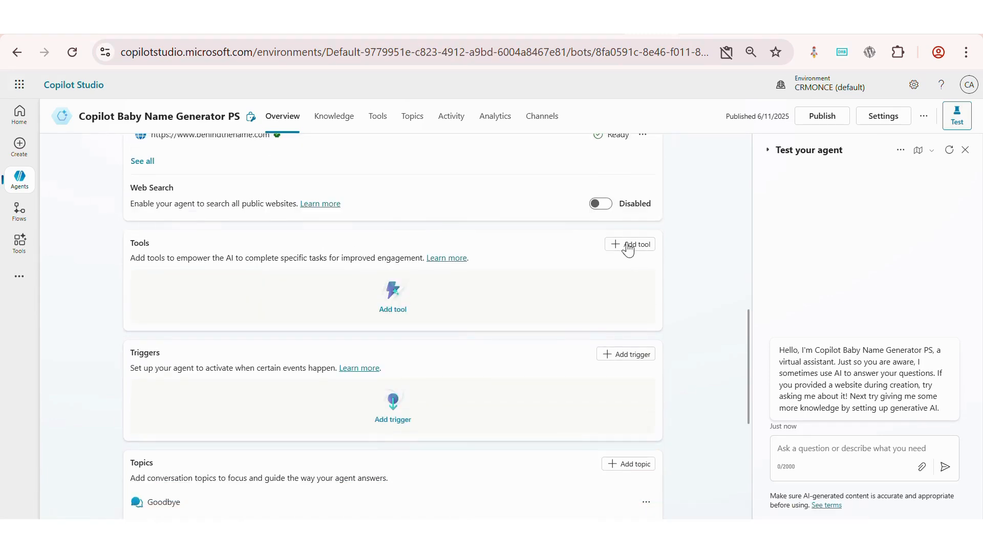
# Browse the available tools and triggers for the agent without adding any
pyautogui.click(622, 245)
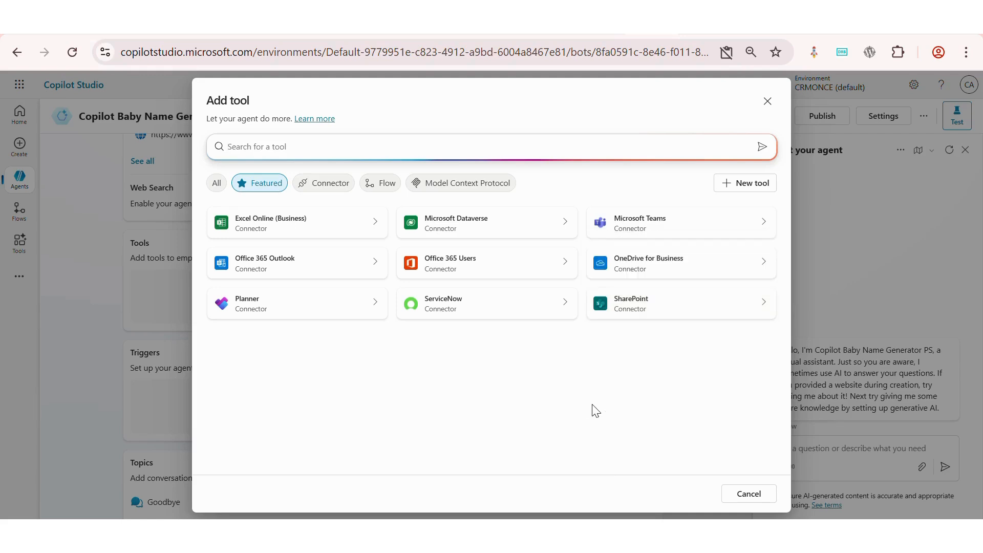
pyautogui.click(741, 491)
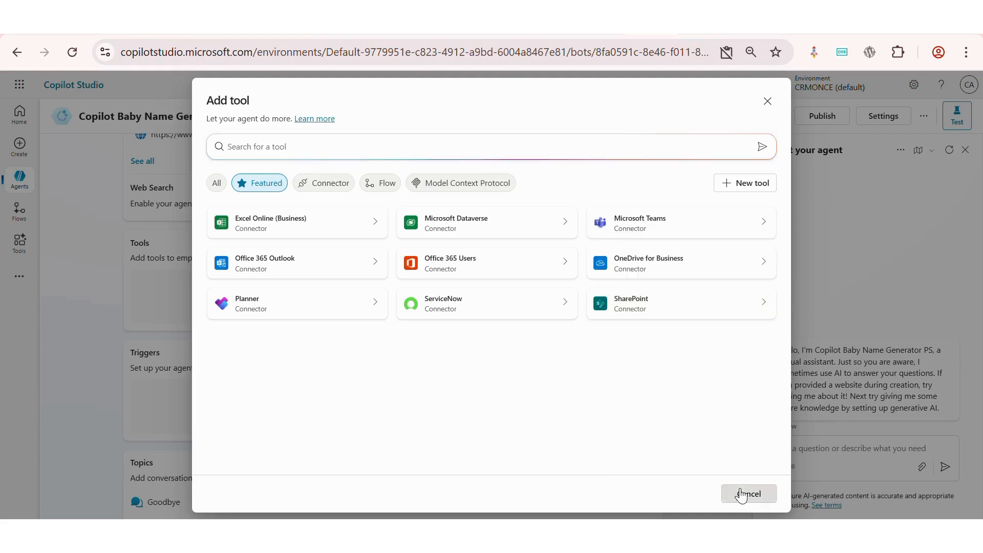
pyautogui.scroll(-2, 562, 491)
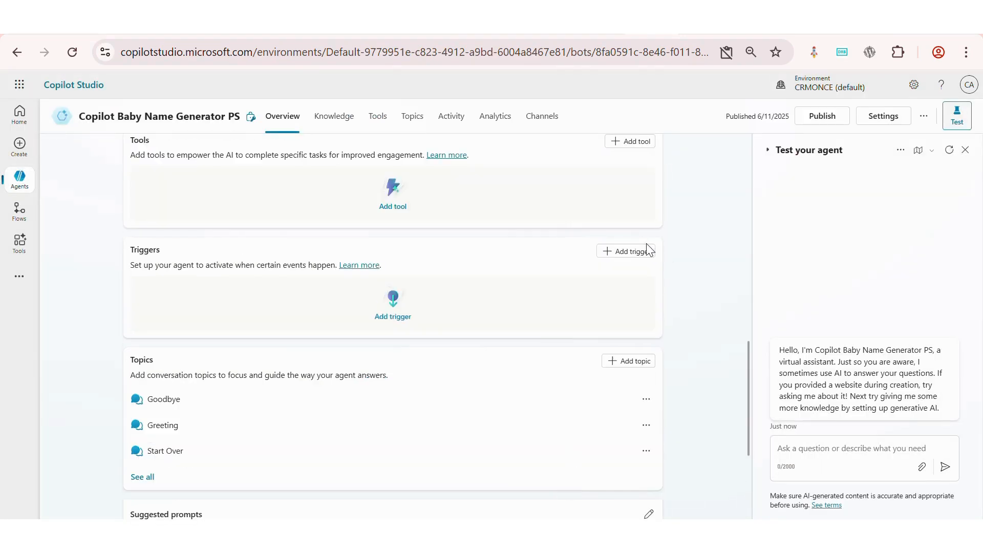
pyautogui.click(641, 251)
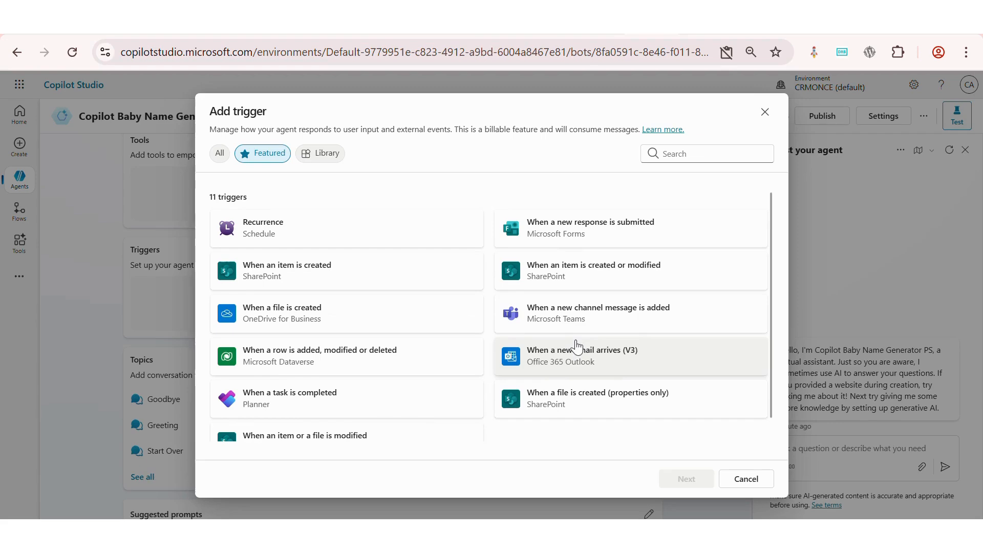
pyautogui.click(744, 479)
# Review the agent's knowledge sources and its custom and system topics
pyautogui.click(330, 118)
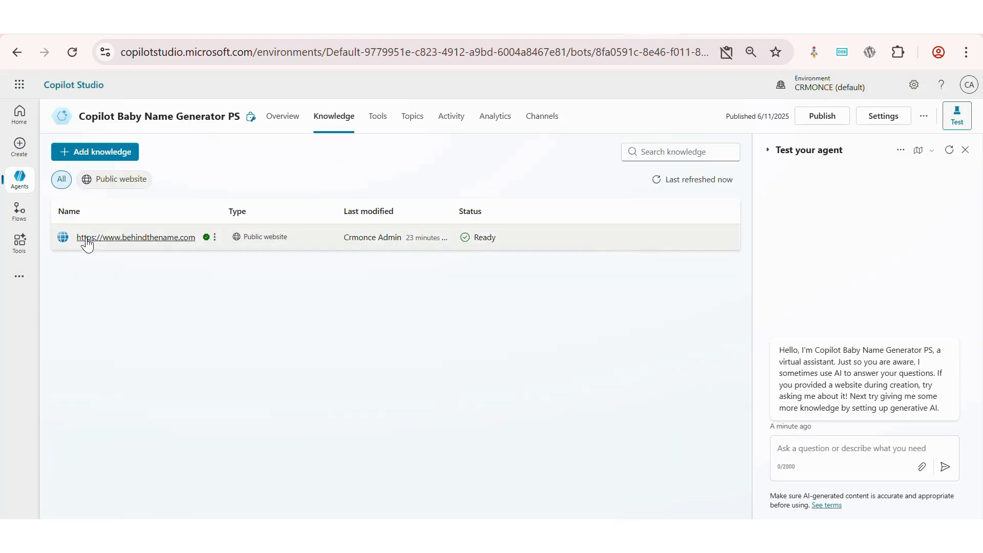
pyautogui.click(411, 116)
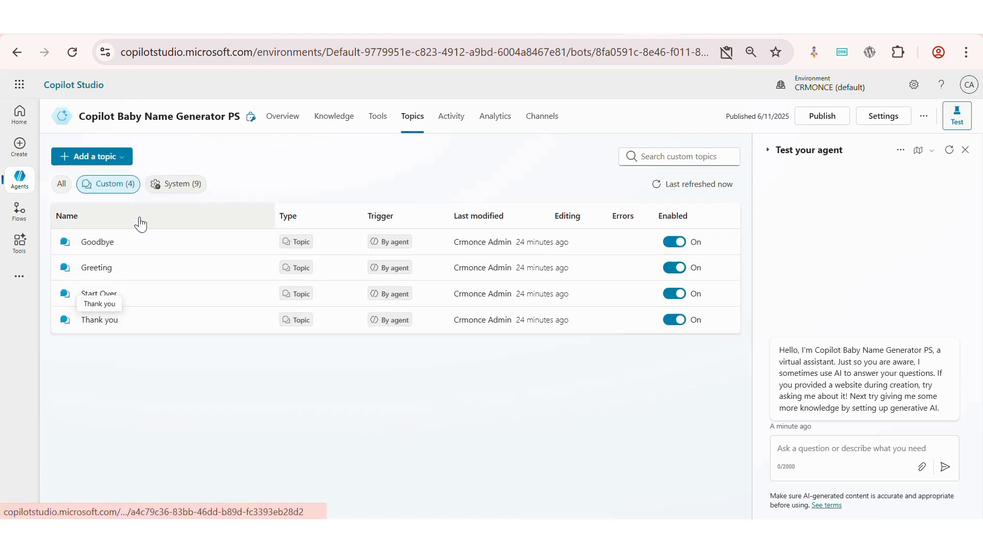
pyautogui.click(187, 185)
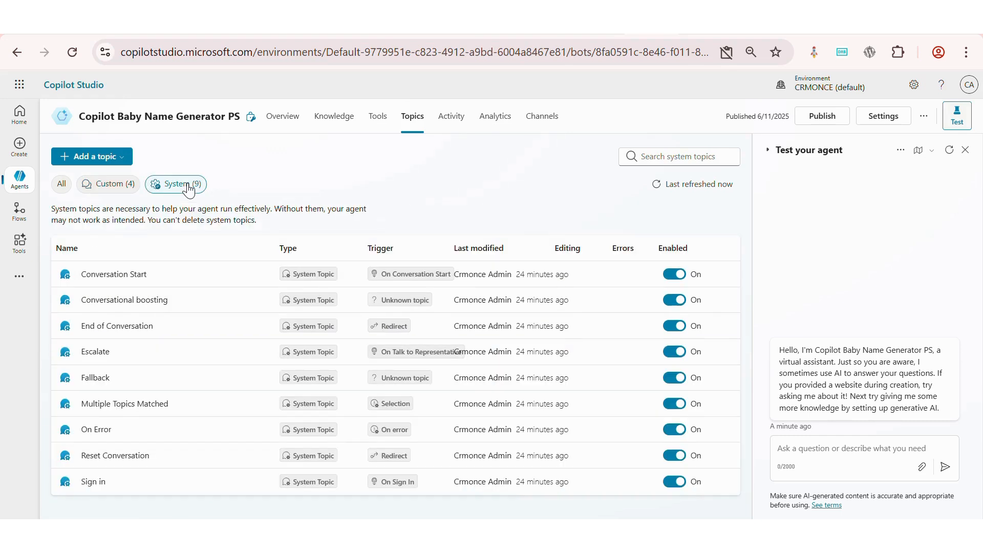
pyautogui.click(94, 189)
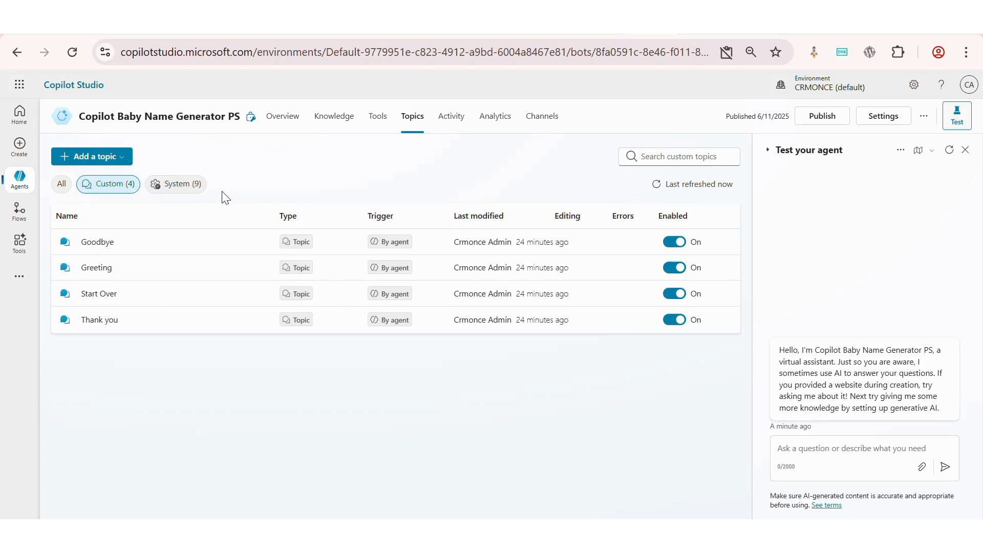
# Review the agent's Activity and Analytics pages
pyautogui.click(457, 125)
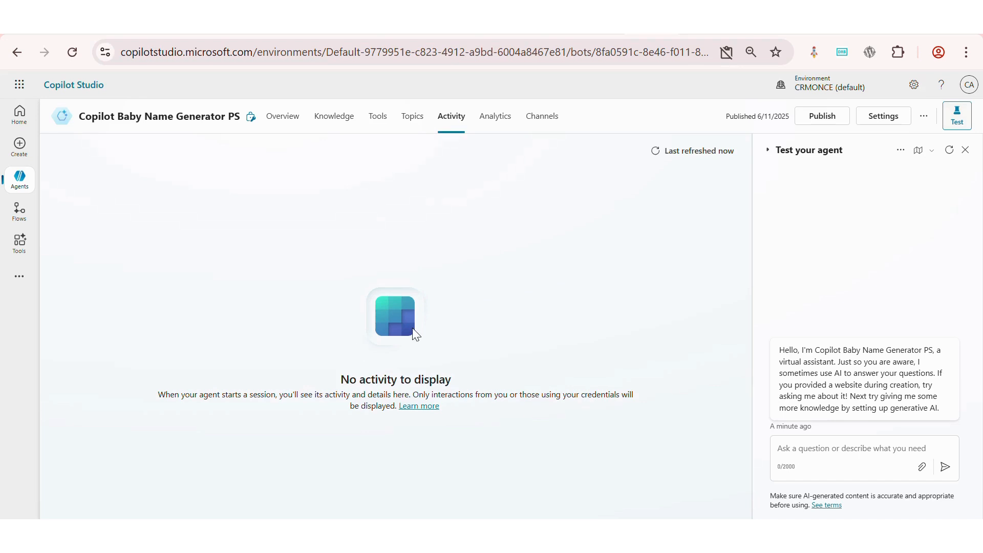
pyautogui.click(501, 116)
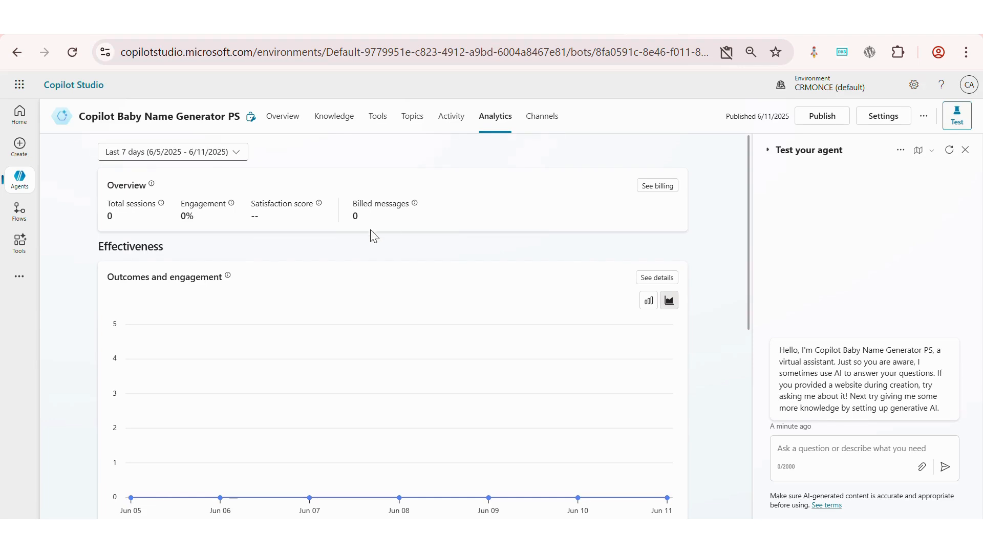
pyautogui.scroll(-4, 309, 325)
pyautogui.scroll(-4, 309, 324)
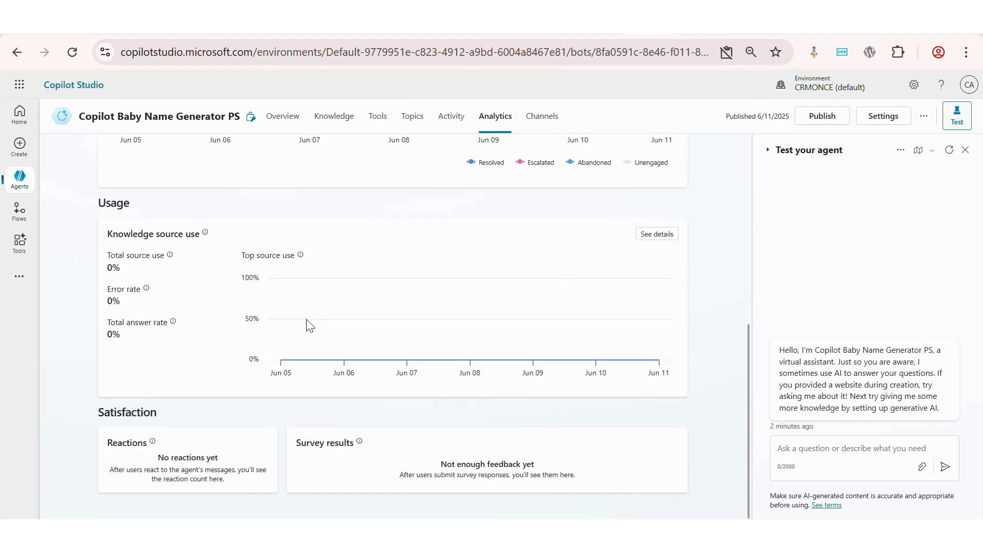
pyautogui.scroll(4, 309, 324)
pyautogui.scroll(4, 310, 325)
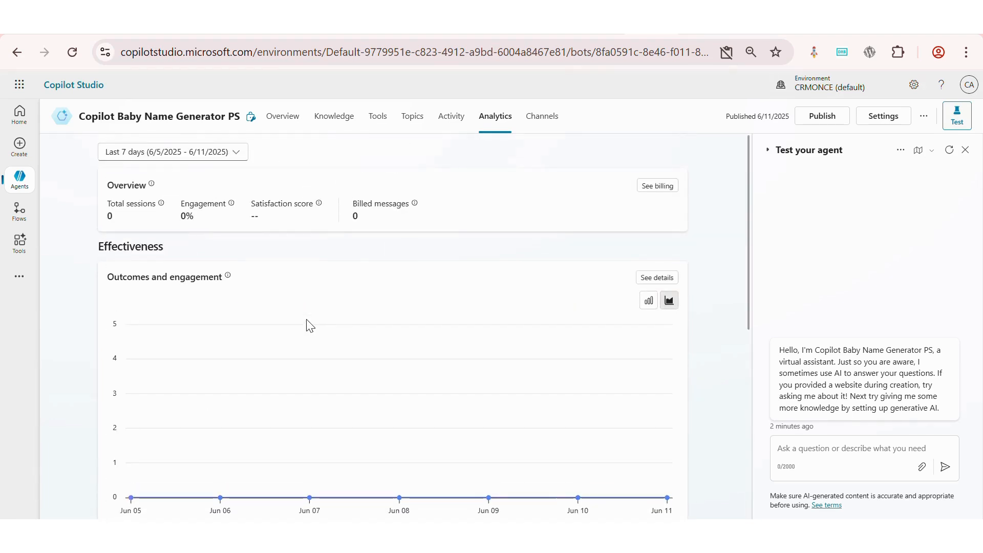
# Review the agent's Channels page and the available publishing channels
pyautogui.click(531, 123)
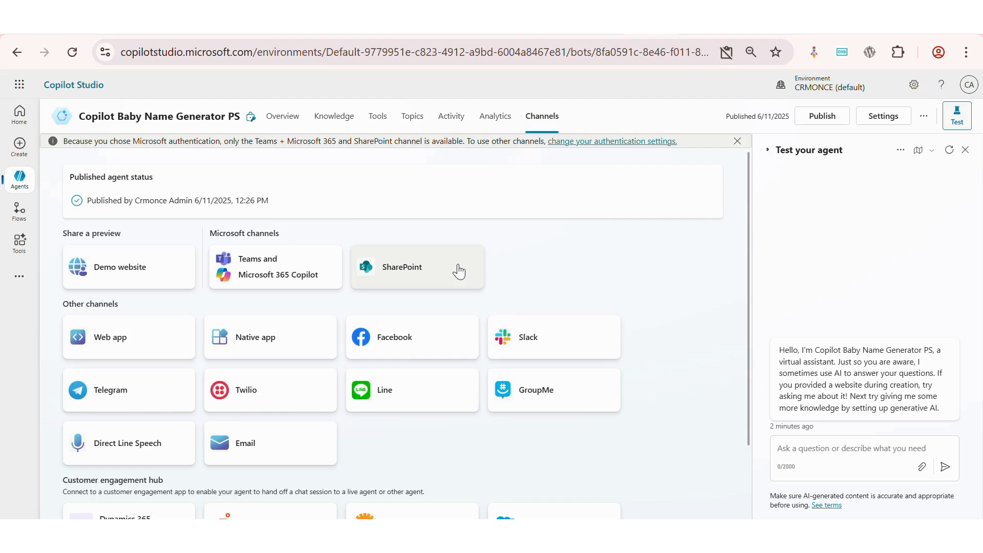
pyautogui.scroll(-2, 458, 272)
pyautogui.scroll(1, 459, 271)
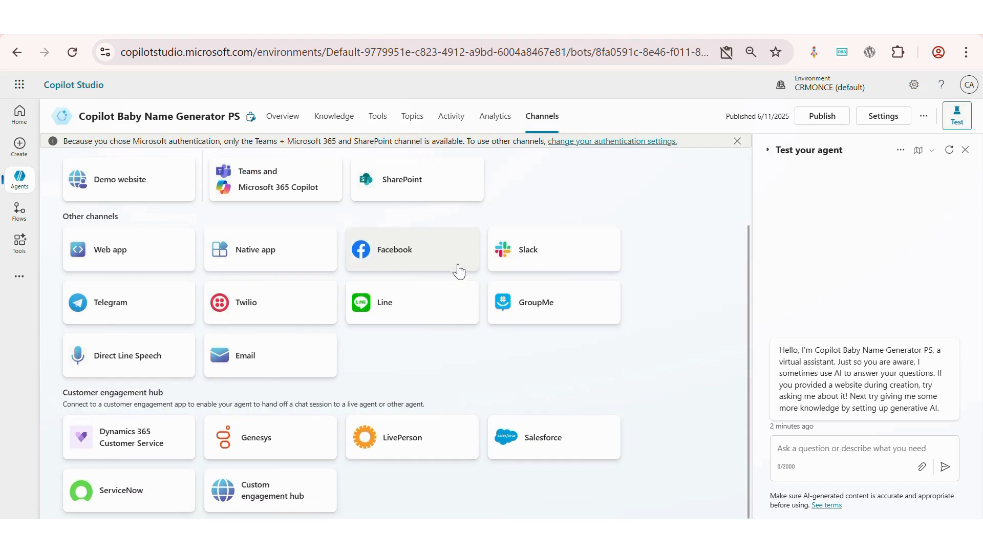
pyautogui.scroll(2, 458, 272)
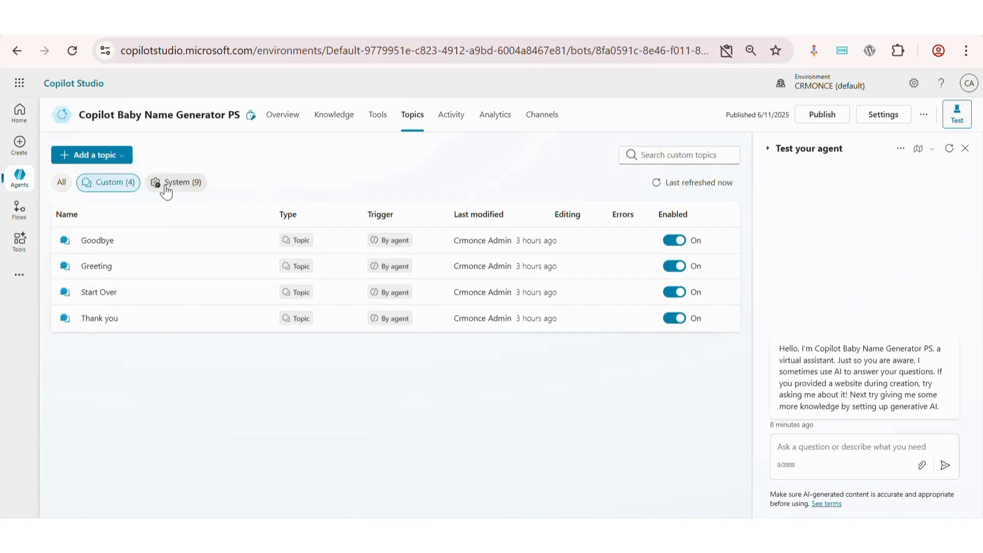
# Browse the system and all topics, and open the Greeting topic to inspect its trigger and message
pyautogui.click(165, 188)
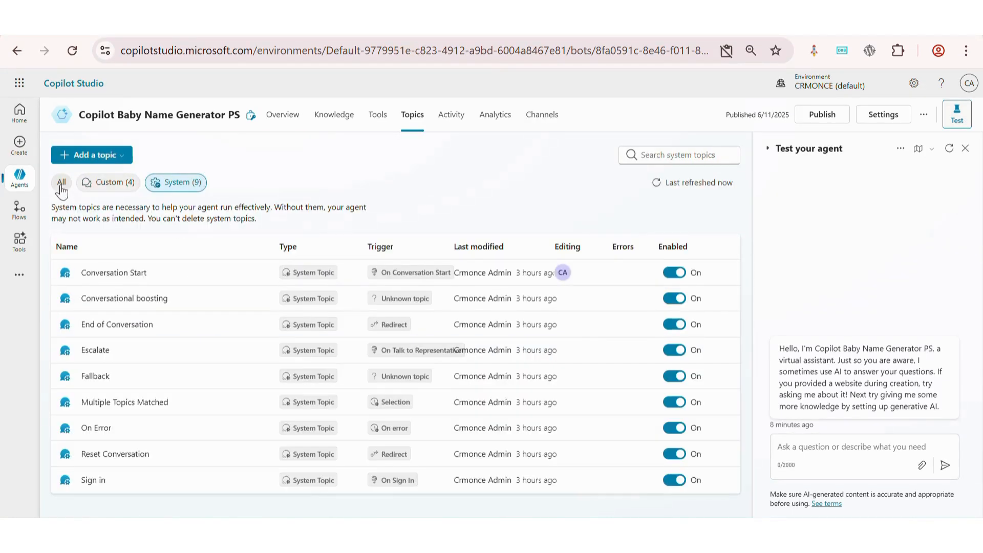
pyautogui.click(61, 187)
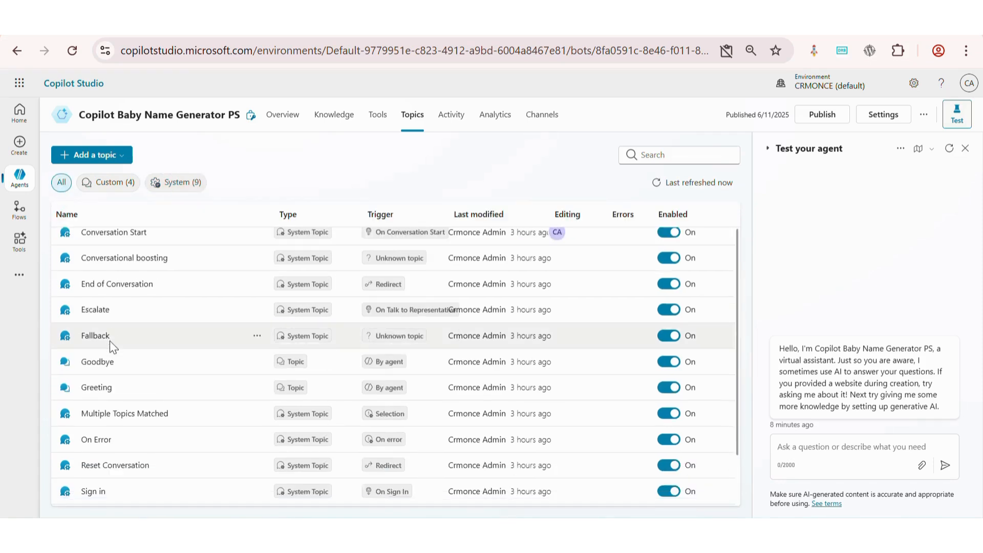
pyautogui.scroll(-1, 109, 340)
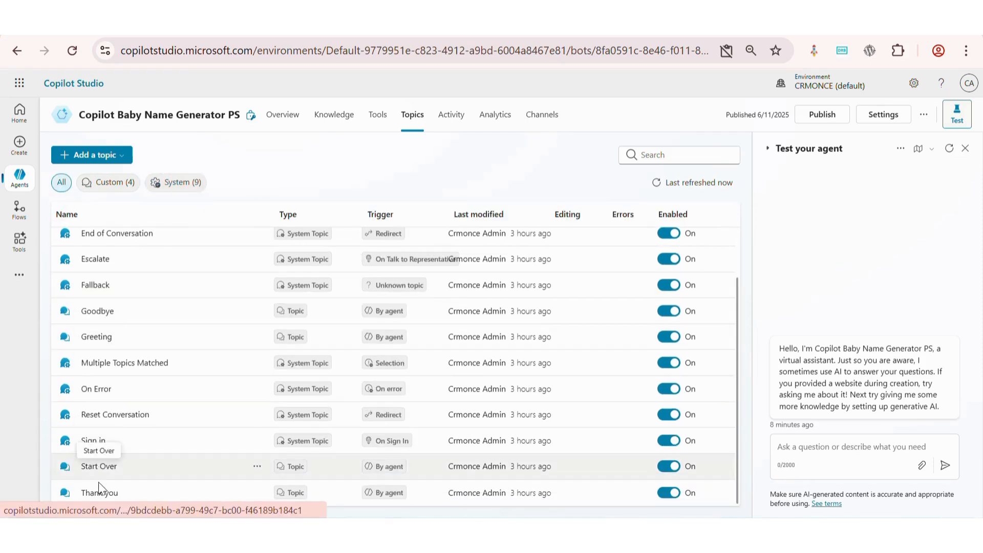
pyautogui.click(100, 337)
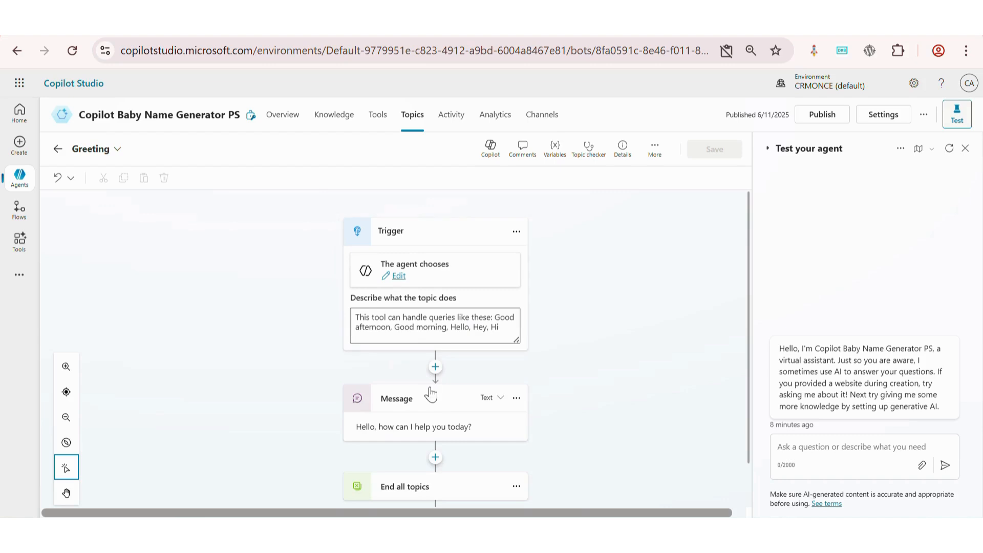
pyautogui.scroll(-1, 430, 394)
pyautogui.scroll(1, 430, 394)
pyautogui.scroll(-1, 343, 404)
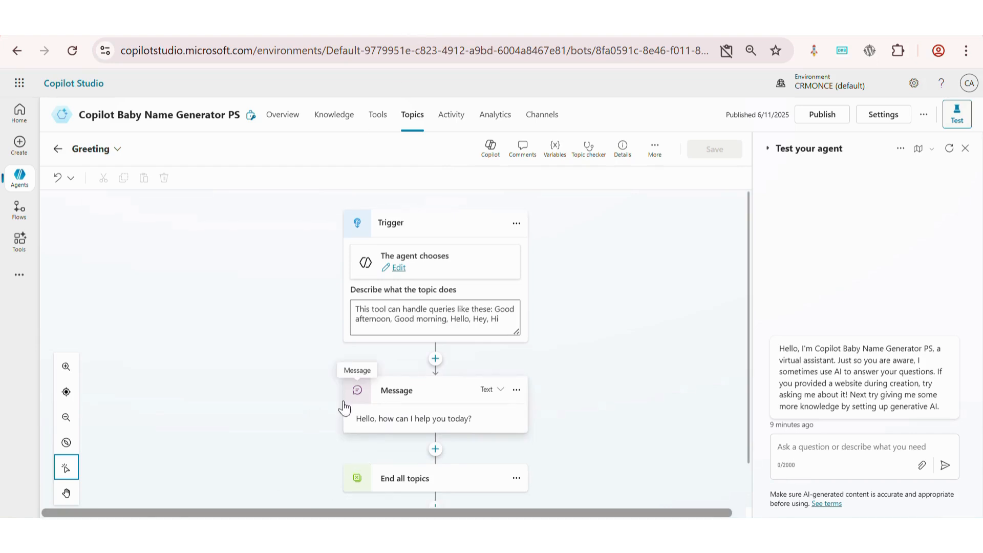
pyautogui.scroll(1, 344, 407)
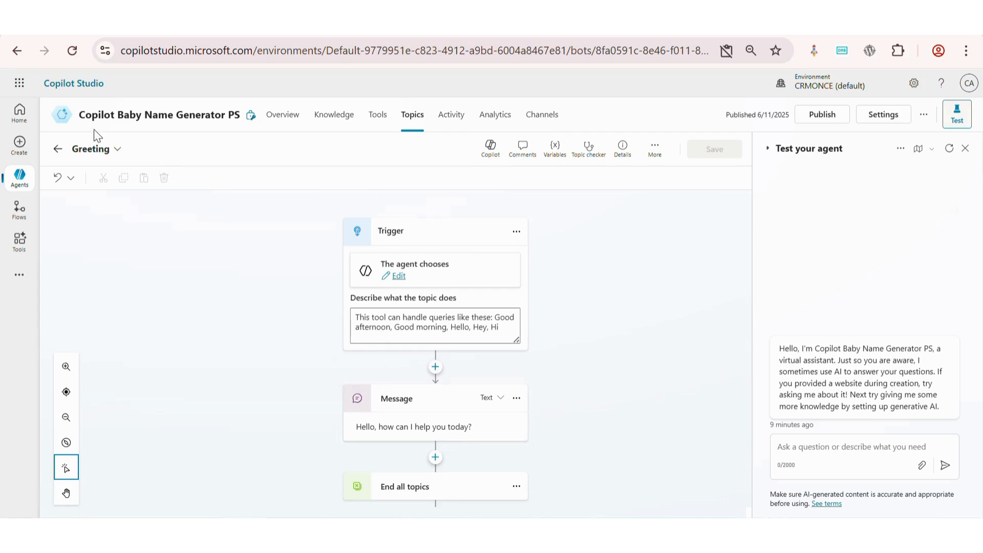
pyautogui.click(58, 149)
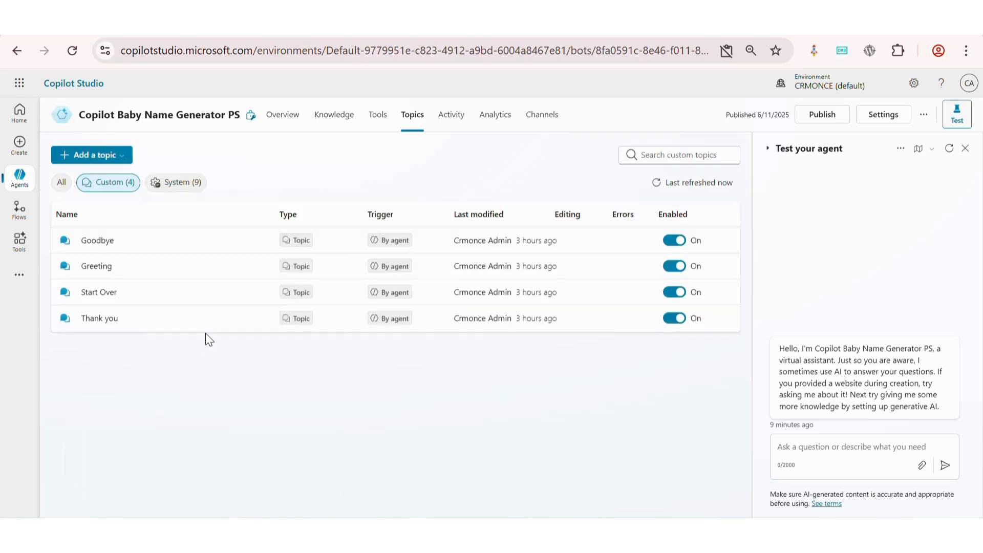
# Open the Conversation Start topic and inspect the Bot.Name variable in its greeting message
pyautogui.click(62, 185)
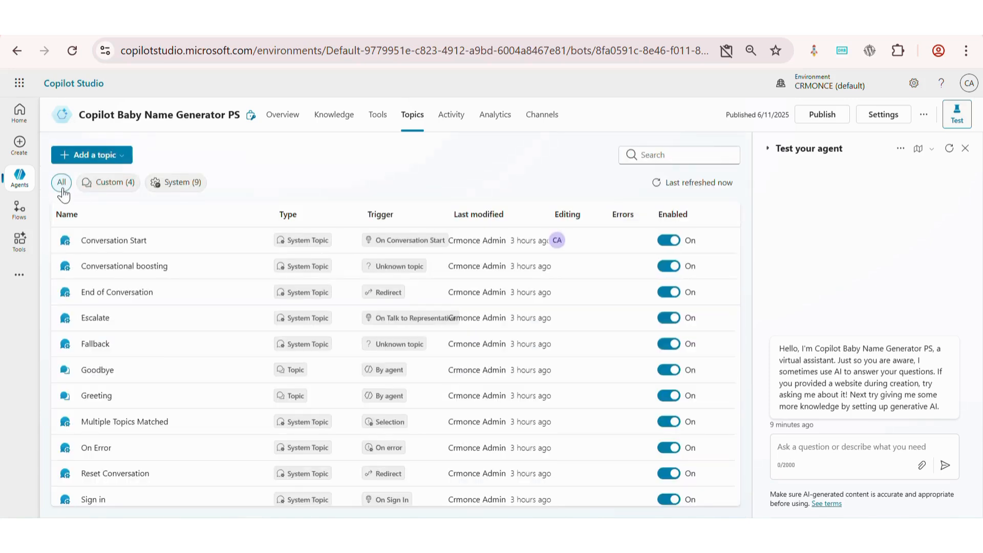
pyautogui.click(120, 248)
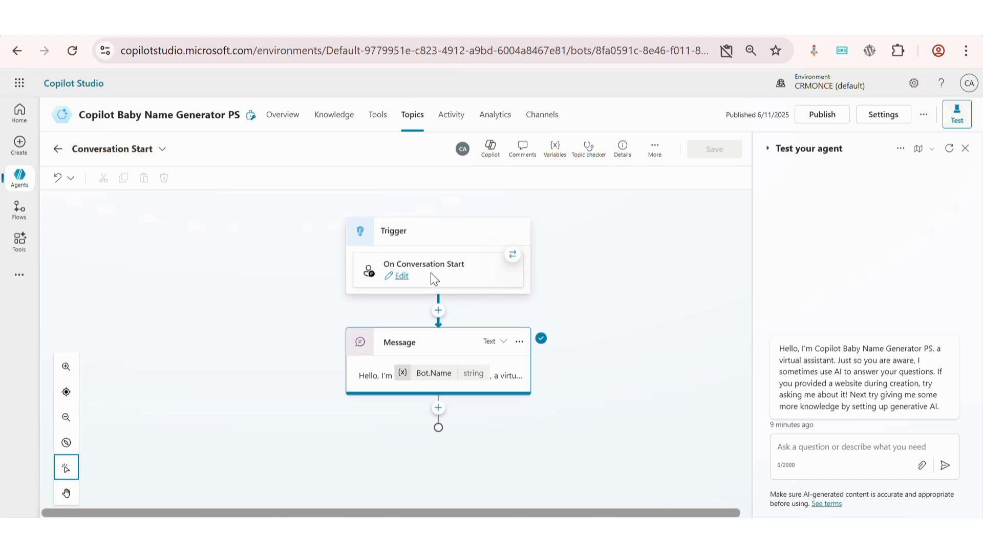
pyautogui.click(432, 377)
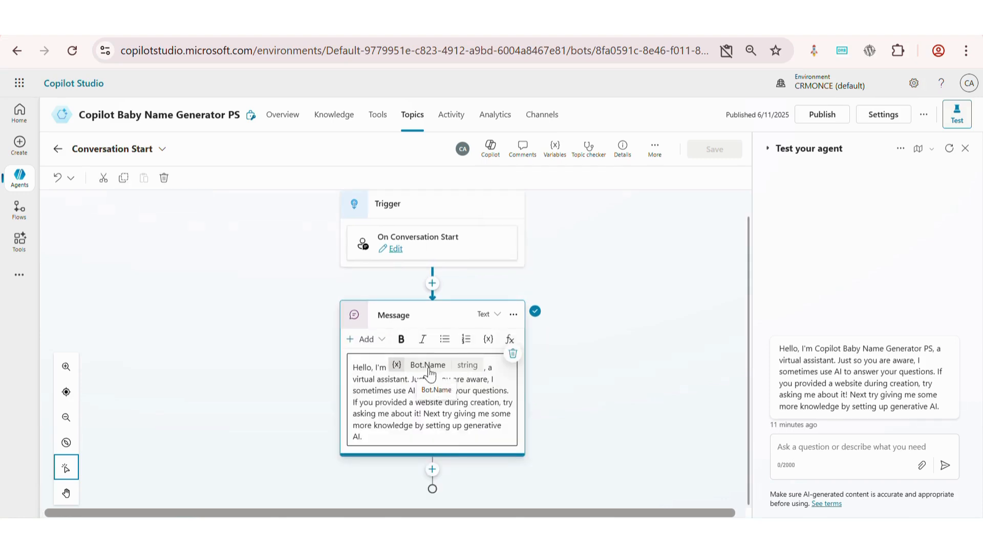
pyautogui.click(428, 365)
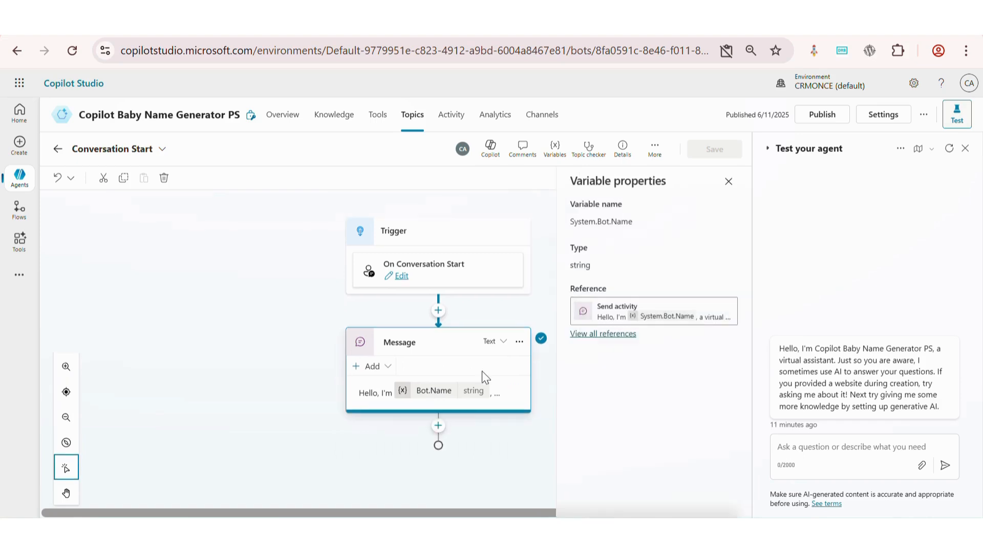
pyautogui.click(606, 339)
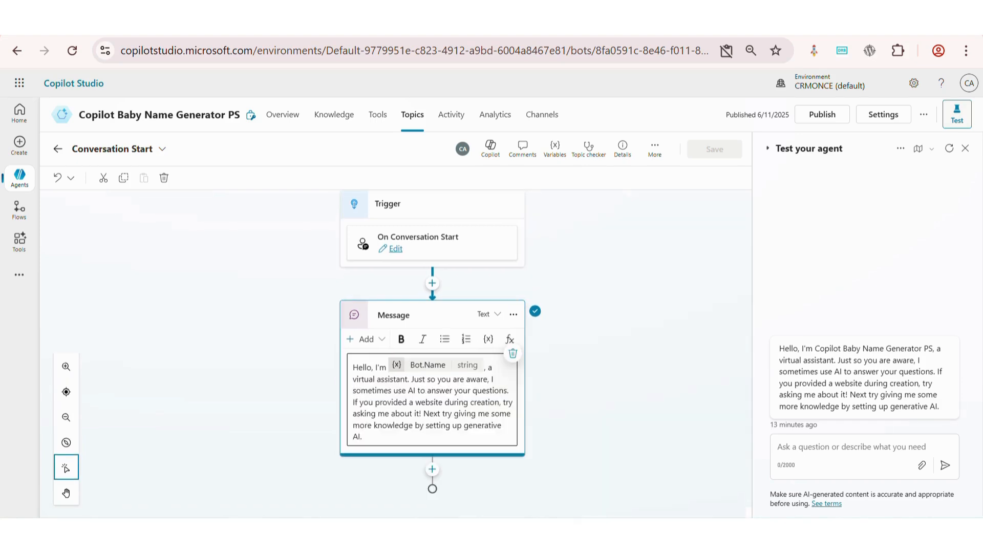
# Replace the Conversation Start message with "Hello, I'm Copilot Baby Name Dictionary PS, a virtual assistant. Just so you are aware, I sometimes use AI to answer your questions." and save
pyautogui.click(396, 434)
pyautogui.hotkey('ctrl', 'a')
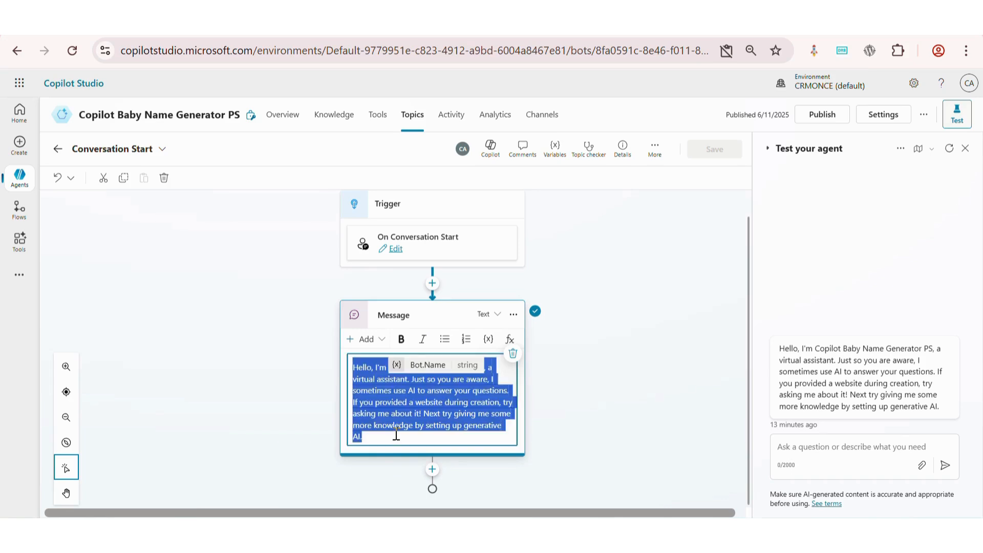
pyautogui.press('BackSpace')
pyautogui.write("Hello, I'm Copilot Baby Name Dictionary PS, a virtual assistant. Just so you are aware, I sometimes use AI to answer your questions.")
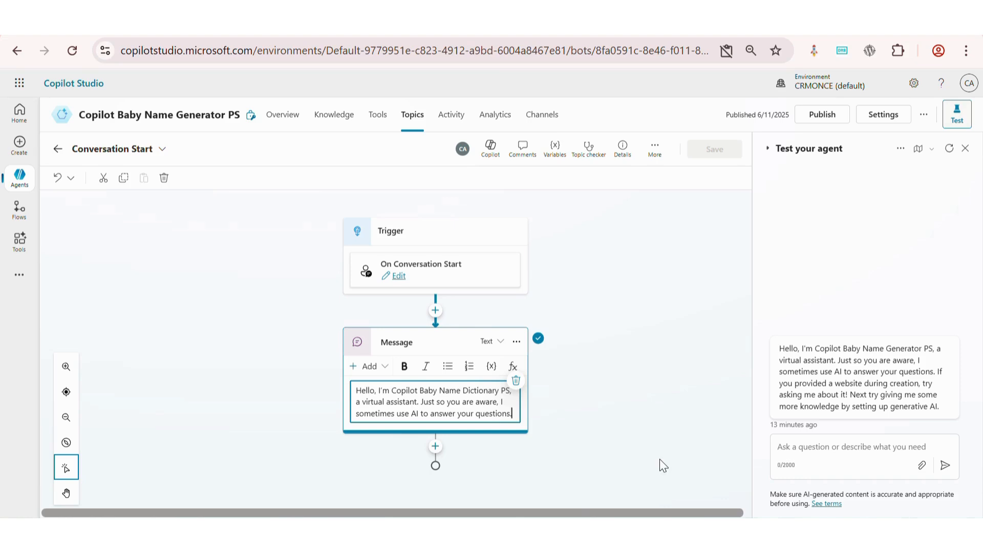
pyautogui.click(620, 427)
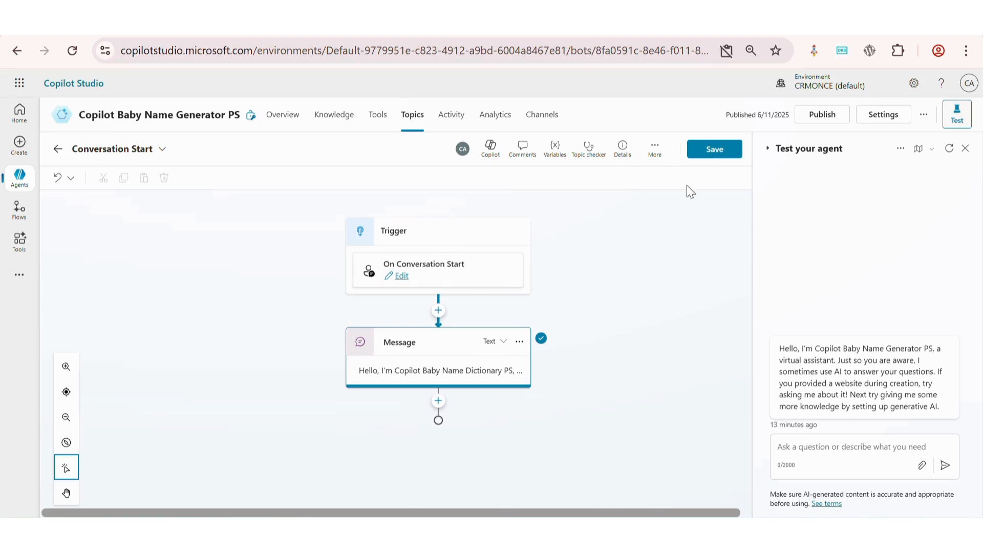
pyautogui.click(721, 152)
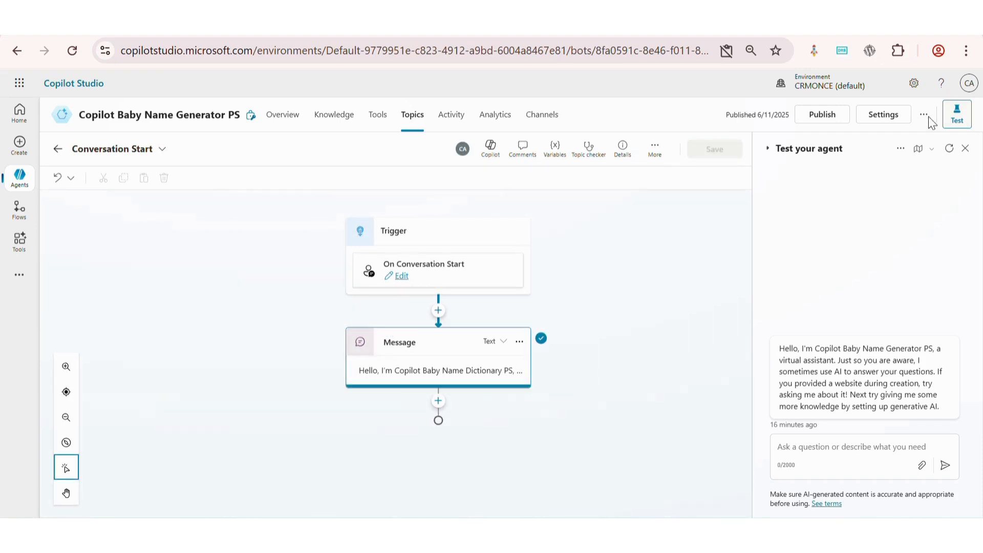
# Restart the test conversation and send "hi there" to the agent
pyautogui.click(949, 149)
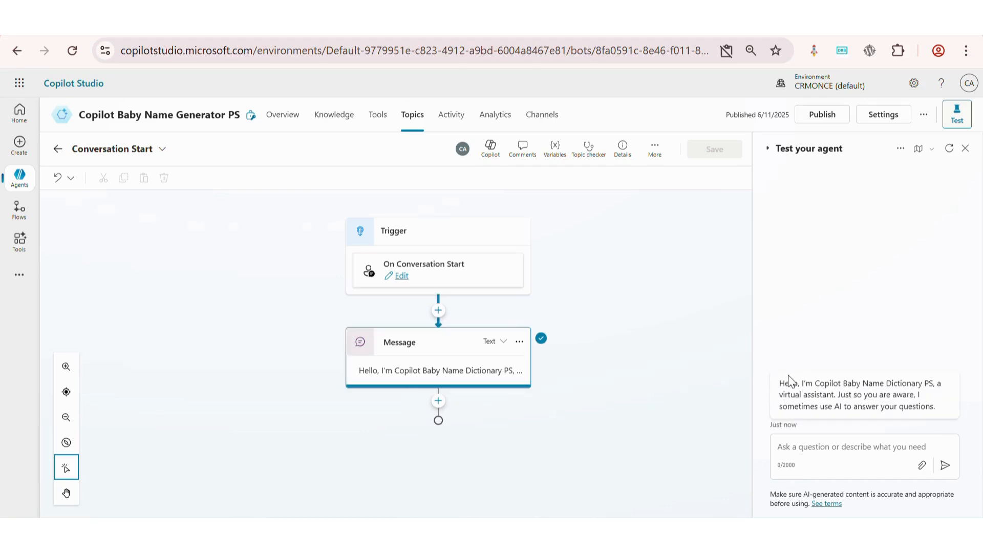
pyautogui.click(819, 448)
pyautogui.write('hi there')
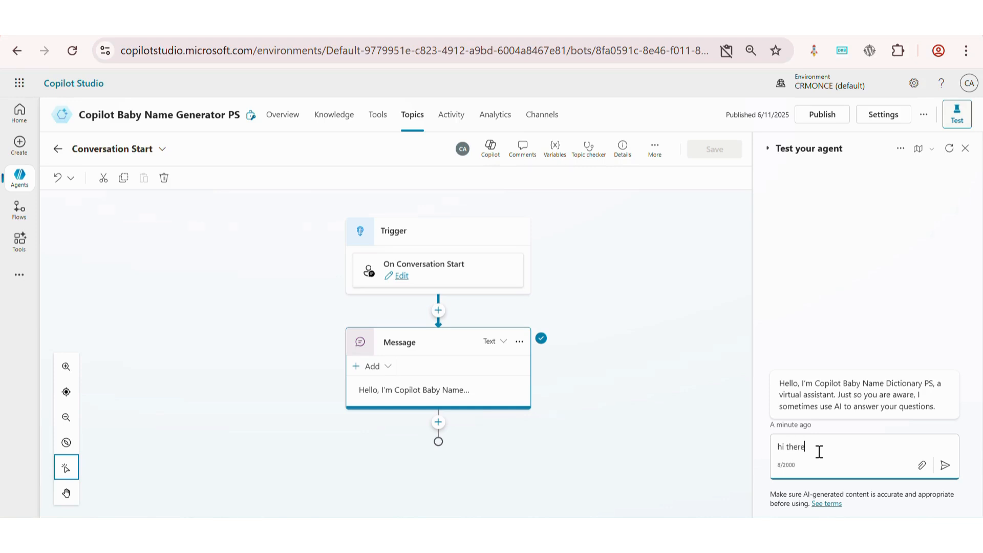
pyautogui.press('Return')
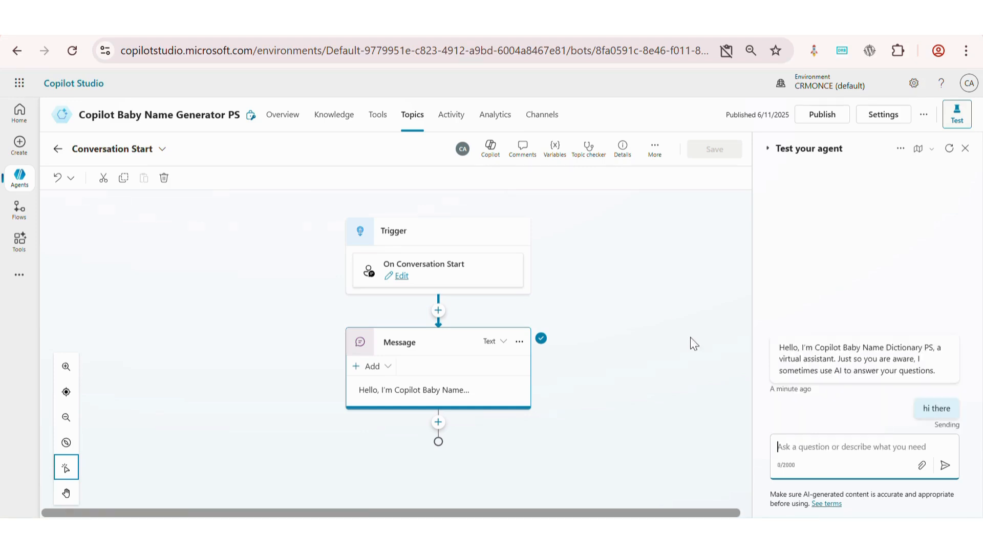